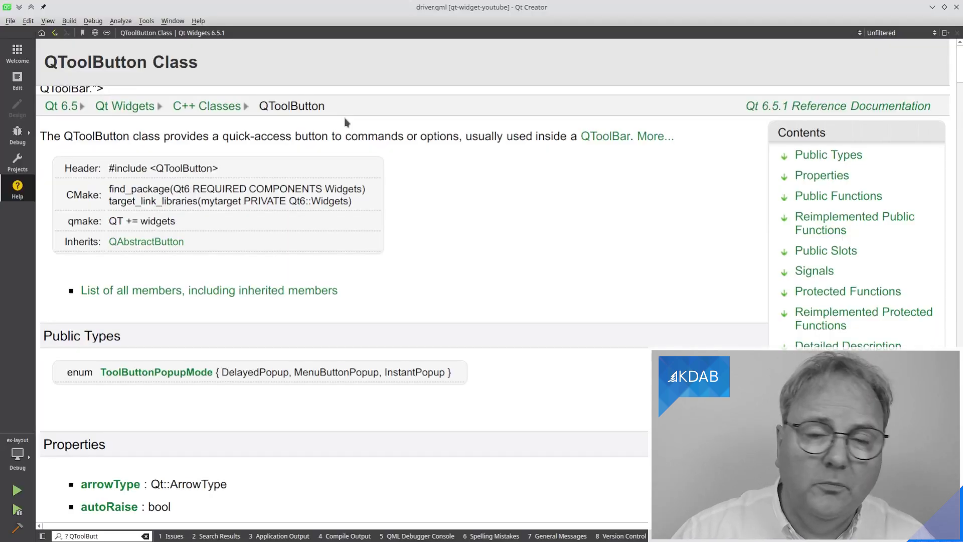
{"action": "scroll", "coordinate": [278, 337], "scroll_direction": "down", "scroll_amount": 3}
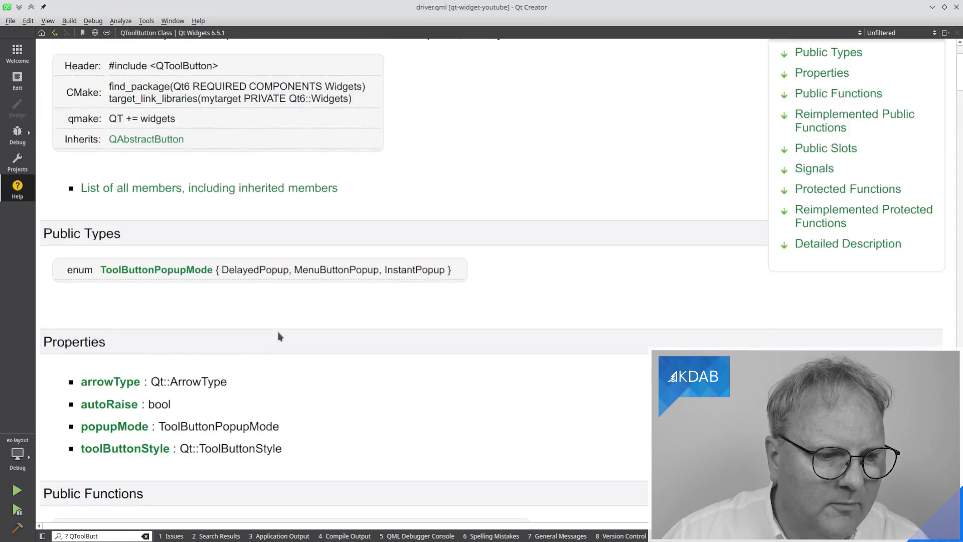
{"action": "scroll", "coordinate": [277, 337], "scroll_direction": "down", "scroll_amount": 3}
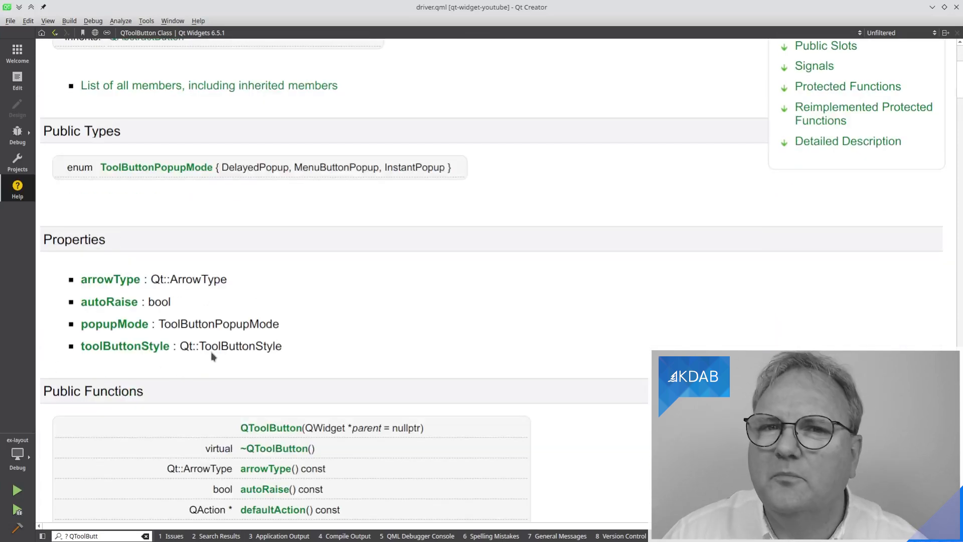
{"action": "scroll", "coordinate": [212, 324], "scroll_direction": "up", "scroll_amount": 3}
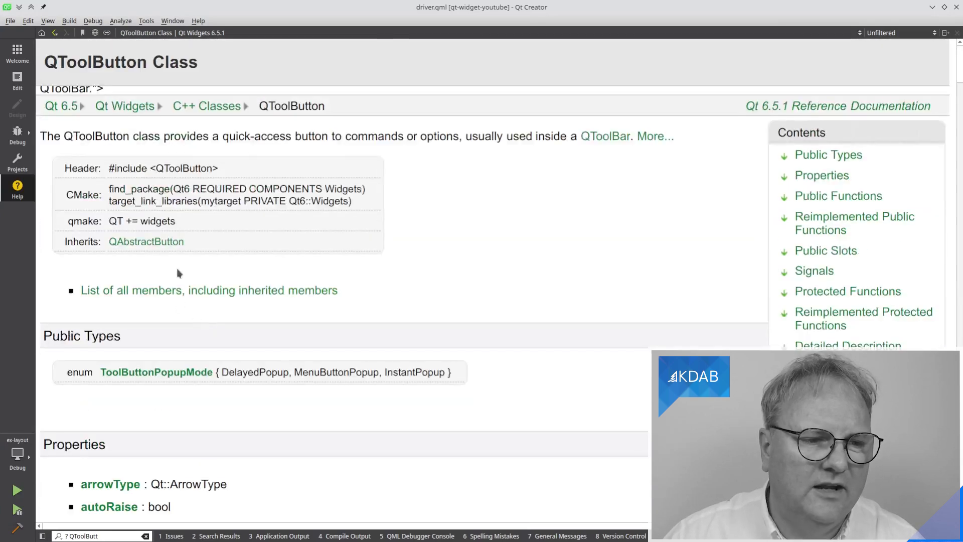
{"action": "left_click", "coordinate": [167, 242]}
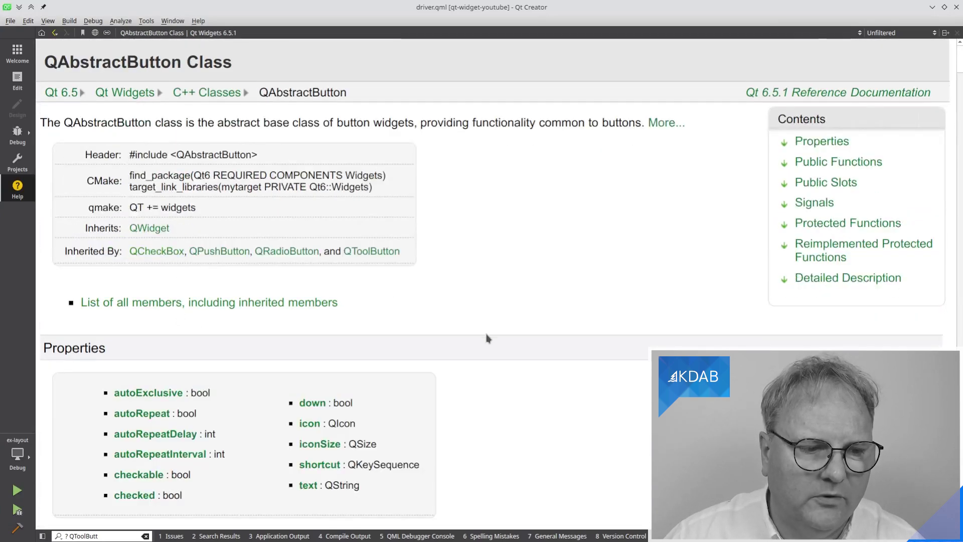
{"action": "scroll", "coordinate": [487, 337], "scroll_direction": "down", "scroll_amount": 3}
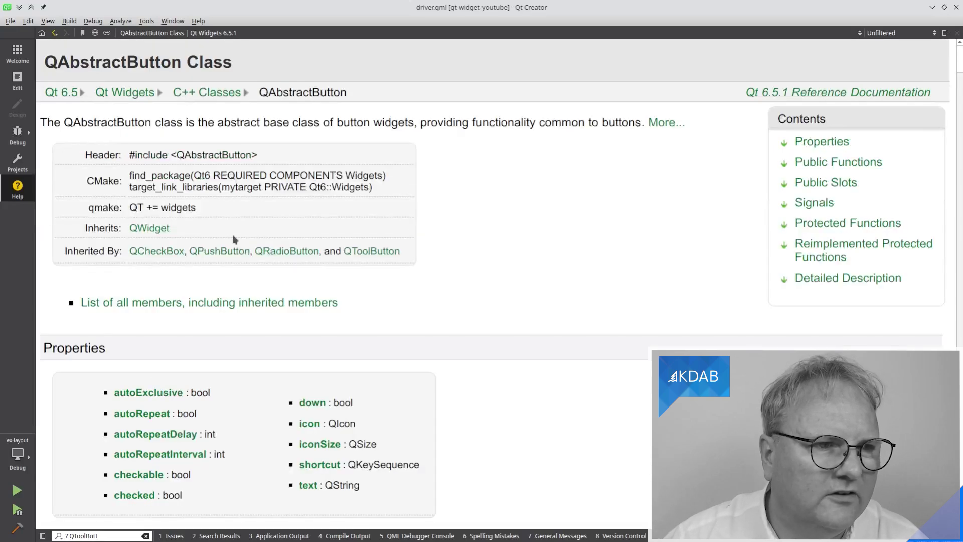
{"action": "key", "text": "alt+Left"}
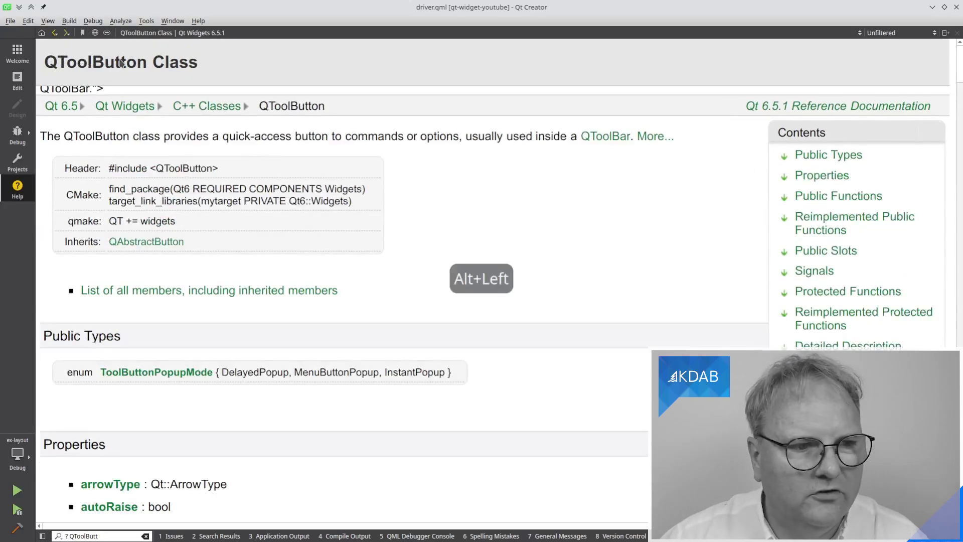
{"action": "scroll", "coordinate": [203, 303], "scroll_direction": "down", "scroll_amount": 4}
{"action": "scroll", "coordinate": [204, 304], "scroll_direction": "down", "scroll_amount": 3}
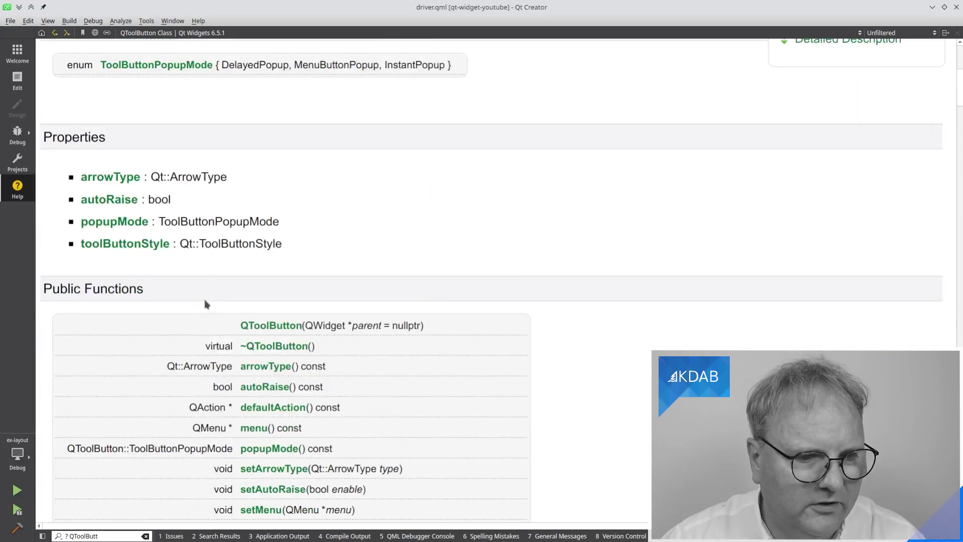
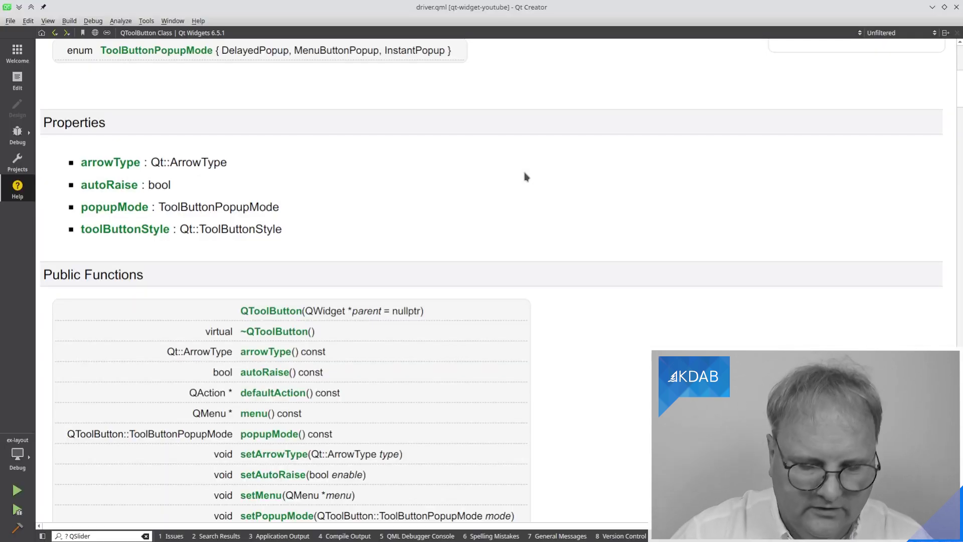
Open the 'QSpinBox Class | Qt Widgets 6.5.1' help topic with a '? QSpin' locator search
{"action": "key", "text": "ctrl+k"}
{"action": "type", "text": "QSpin"}
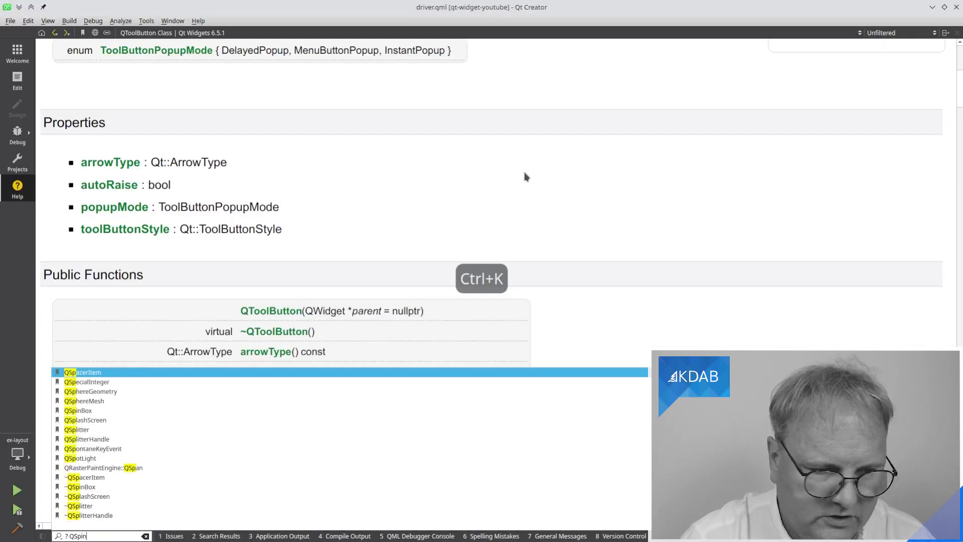
{"action": "key", "text": "Return"}
{"action": "key", "text": "Down"}
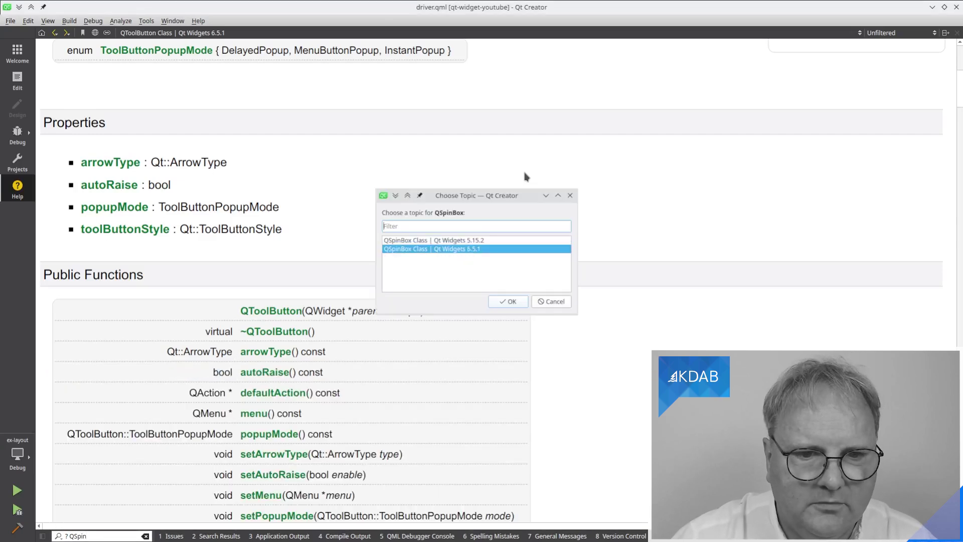
{"action": "key", "text": "Return"}
{"action": "scroll", "coordinate": [492, 131], "scroll_direction": "down", "scroll_amount": 10}
{"action": "scroll", "coordinate": [508, 143], "scroll_direction": "up", "scroll_amount": 3}
{"action": "scroll", "coordinate": [515, 150], "scroll_direction": "up", "scroll_amount": 5}
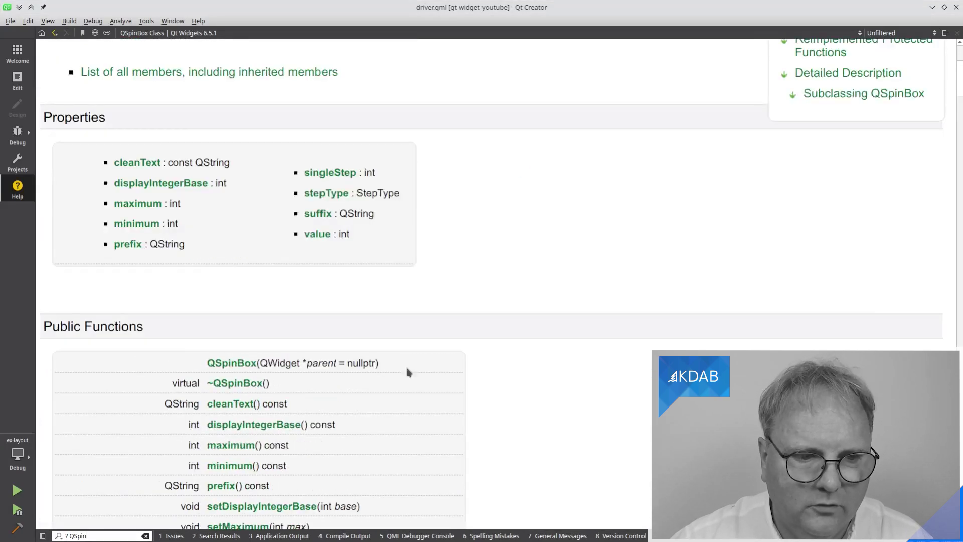
{"action": "scroll", "coordinate": [411, 311], "scroll_direction": "up", "scroll_amount": 5}
{"action": "scroll", "coordinate": [411, 310], "scroll_direction": "up", "scroll_amount": 3}
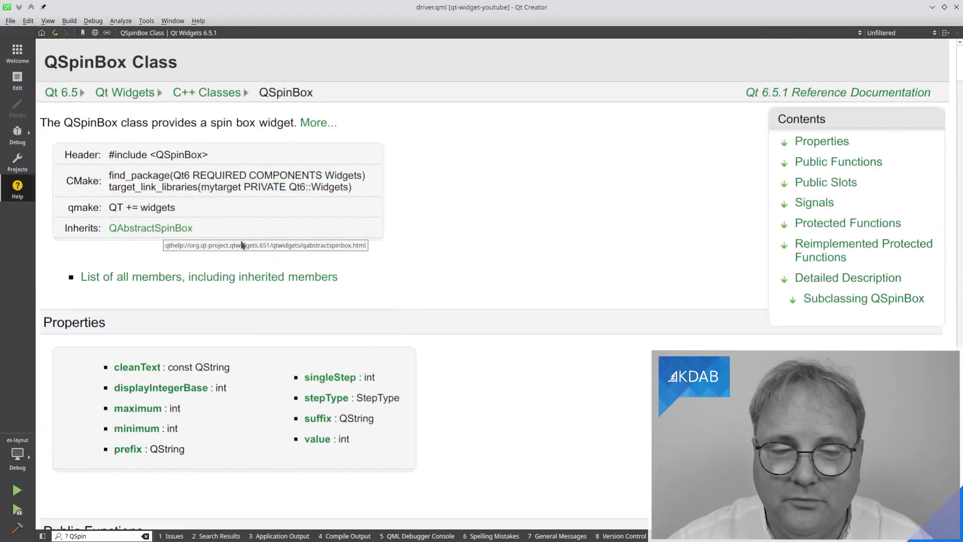
{"action": "scroll", "coordinate": [411, 256], "scroll_direction": "down", "scroll_amount": 5}
{"action": "scroll", "coordinate": [410, 255], "scroll_direction": "down", "scroll_amount": 5}
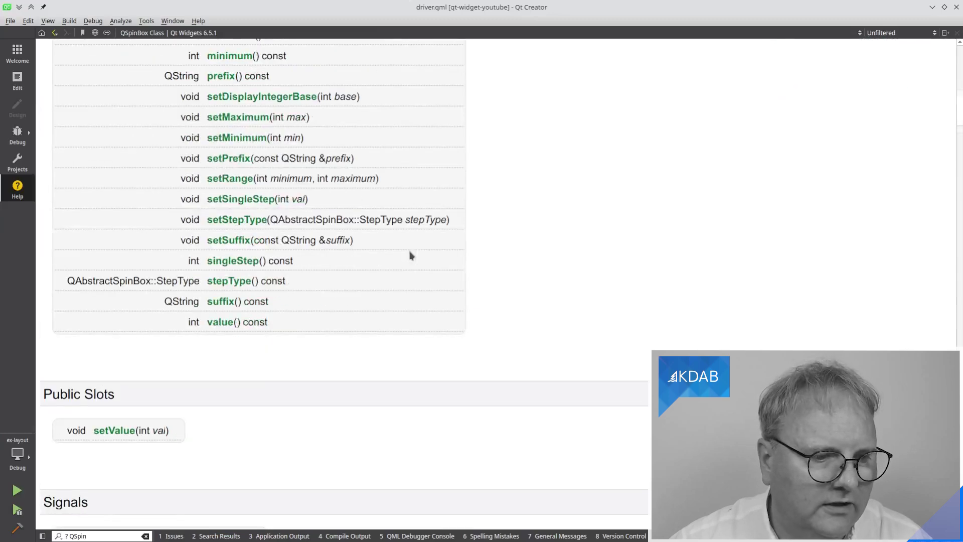
{"action": "scroll", "coordinate": [411, 256], "scroll_direction": "down", "scroll_amount": 4}
{"action": "scroll", "coordinate": [411, 256], "scroll_direction": "down", "scroll_amount": 4}
{"action": "scroll", "coordinate": [411, 256], "scroll_direction": "up", "scroll_amount": 3}
{"action": "scroll", "coordinate": [412, 256], "scroll_direction": "up", "scroll_amount": 2}
{"action": "scroll", "coordinate": [411, 257], "scroll_direction": "up", "scroll_amount": 4}
{"action": "scroll", "coordinate": [410, 256], "scroll_direction": "up", "scroll_amount": 5}
{"action": "scroll", "coordinate": [411, 256], "scroll_direction": "down", "scroll_amount": 3}
{"action": "scroll", "coordinate": [410, 256], "scroll_direction": "down", "scroll_amount": 2}
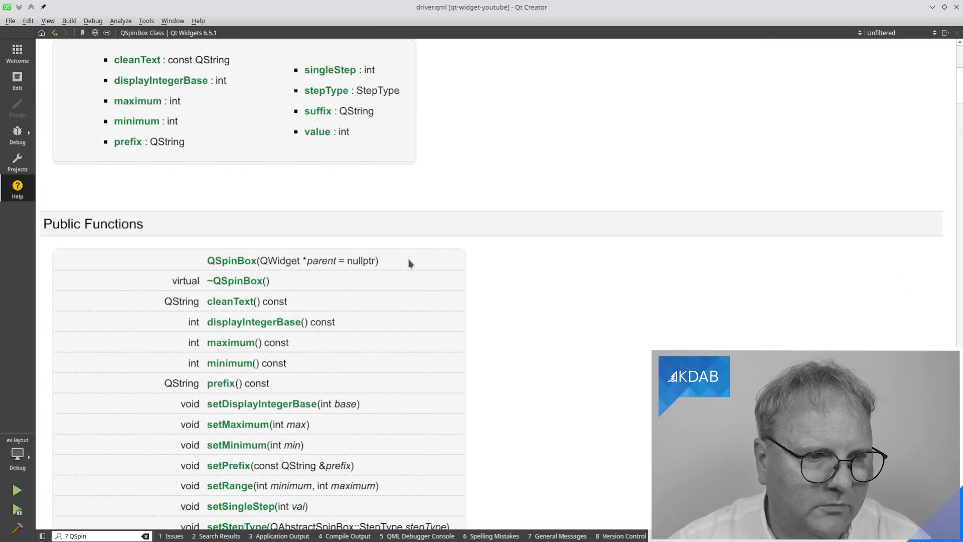
{"action": "scroll", "coordinate": [411, 264], "scroll_direction": "up", "scroll_amount": 5}
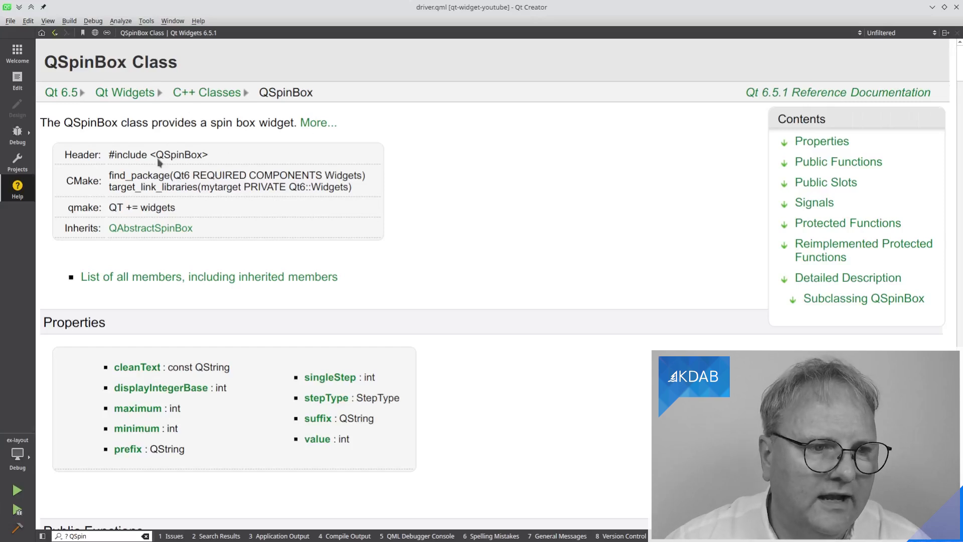
Follow the QAbstractSpinBox link, find 'lineEd' to reach lineEdit(), then open QLineEdit
{"action": "left_click", "coordinate": [157, 227]}
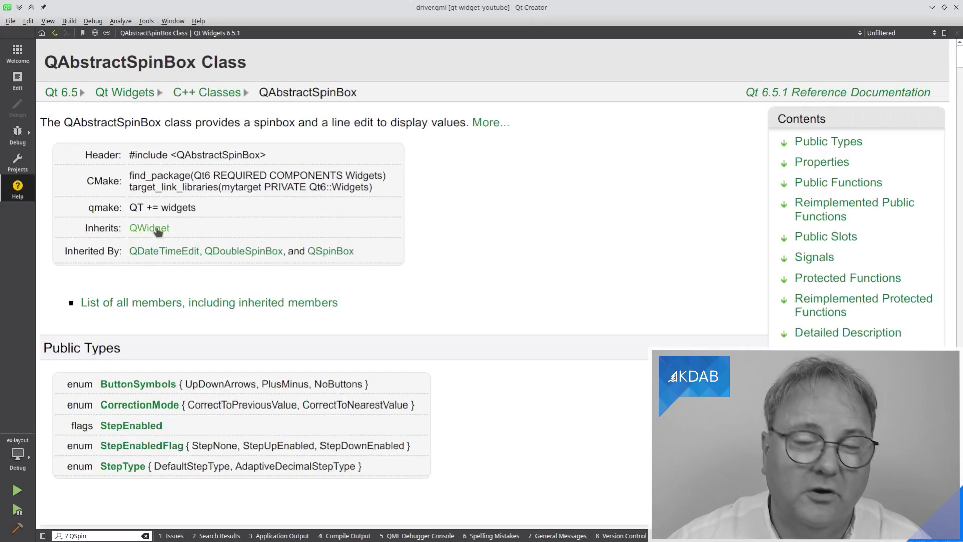
{"action": "key", "text": "ctrl+f"}
{"action": "type", "text": "lin"}
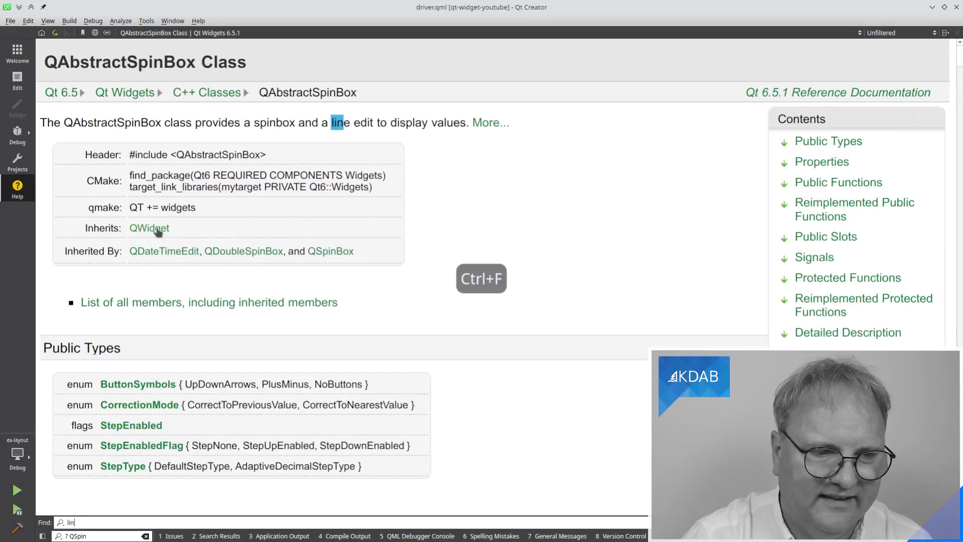
{"action": "type", "text": "eEd"}
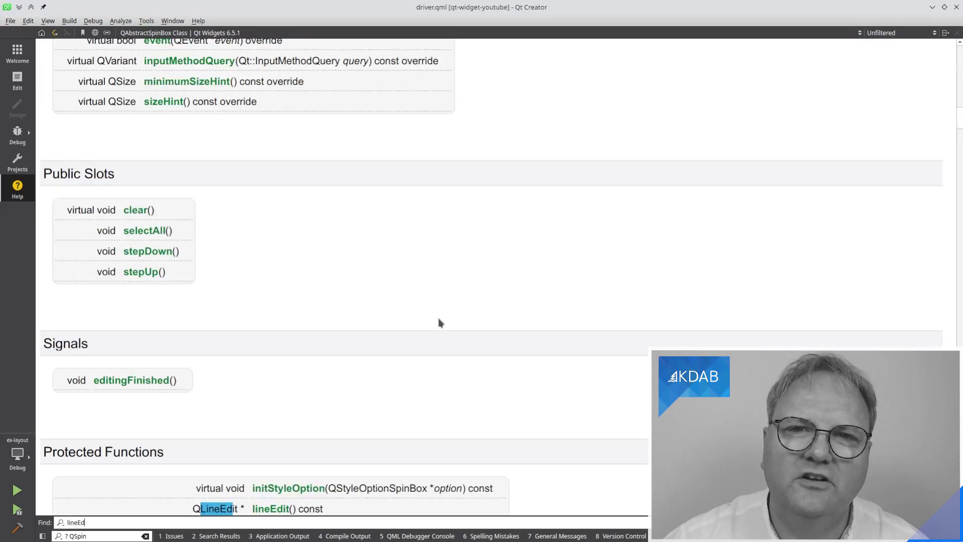
{"action": "scroll", "coordinate": [440, 321], "scroll_direction": "down", "scroll_amount": 3}
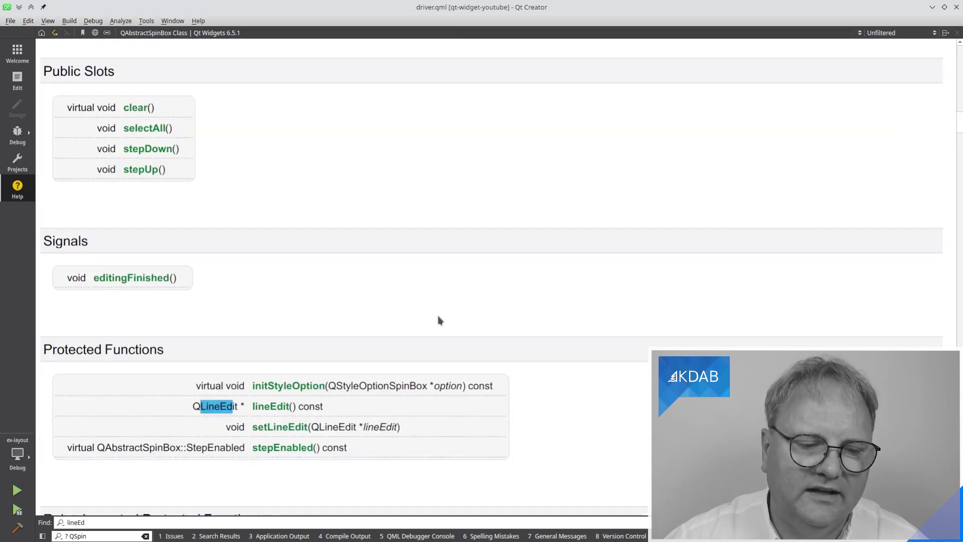
{"action": "left_click", "coordinate": [271, 407]}
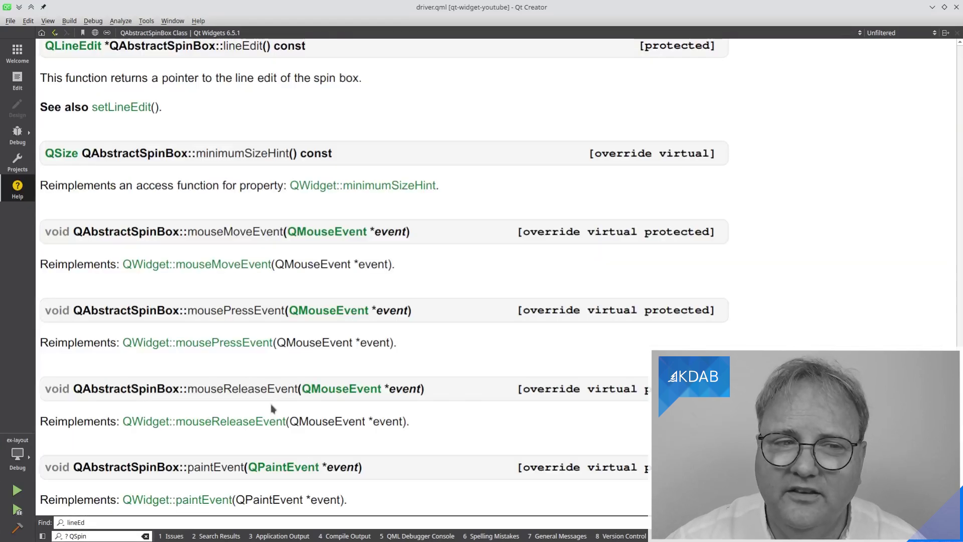
{"action": "left_click", "coordinate": [67, 46]}
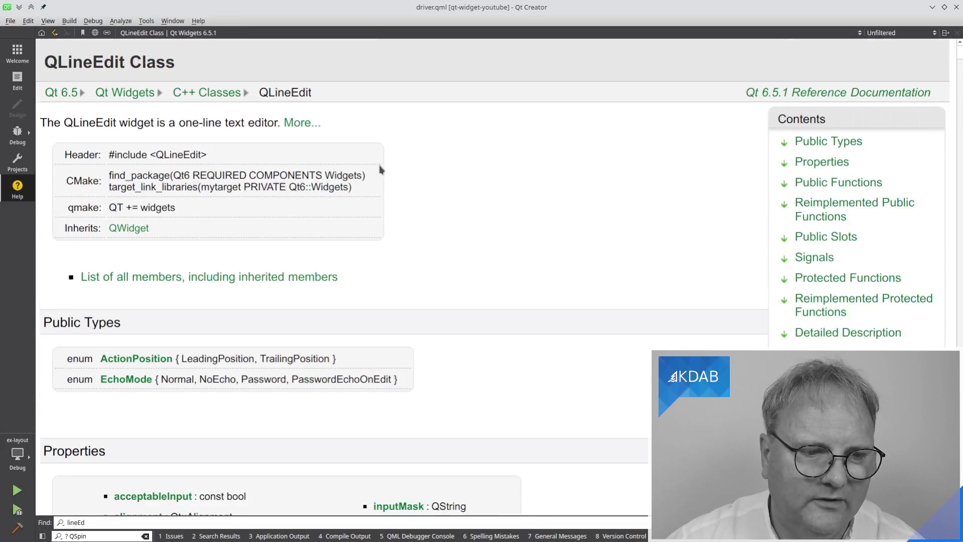
{"action": "scroll", "coordinate": [380, 170], "scroll_direction": "down", "scroll_amount": 3}
{"action": "scroll", "coordinate": [381, 170], "scroll_direction": "down", "scroll_amount": 2}
{"action": "key", "text": "ctrl+f"}
{"action": "type", "text": "ac"}
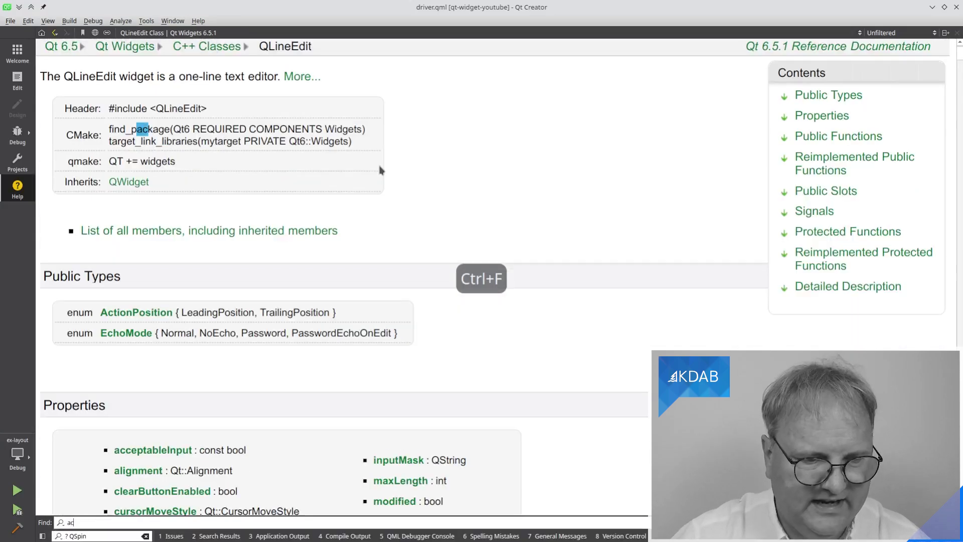
{"action": "type", "text": "tio"}
{"action": "key", "text": "Return"}
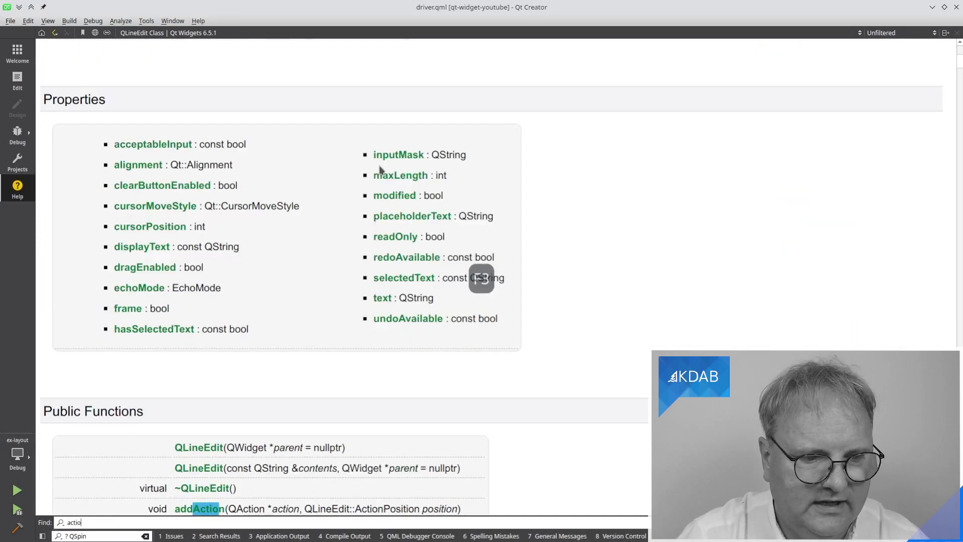
{"action": "key", "text": "F3"}
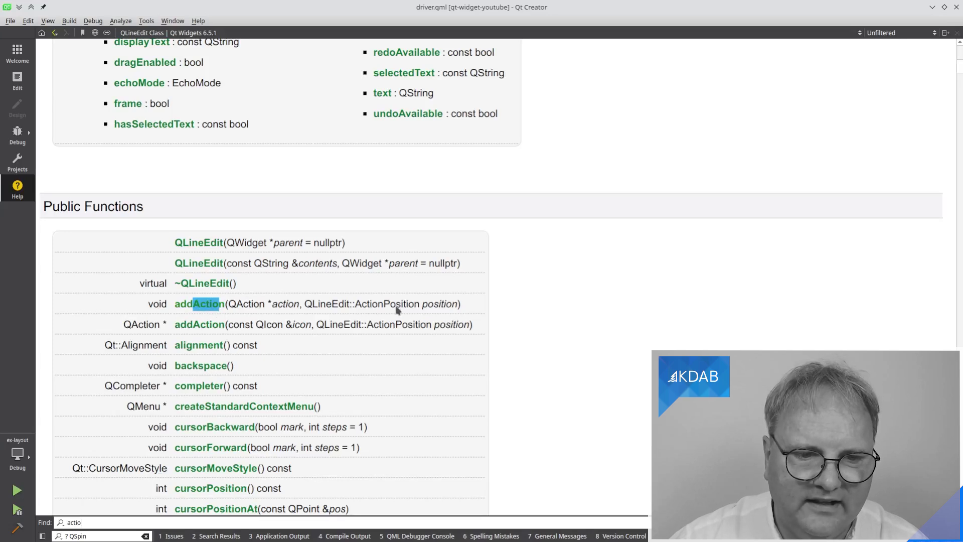
{"action": "left_click", "coordinate": [464, 322]}
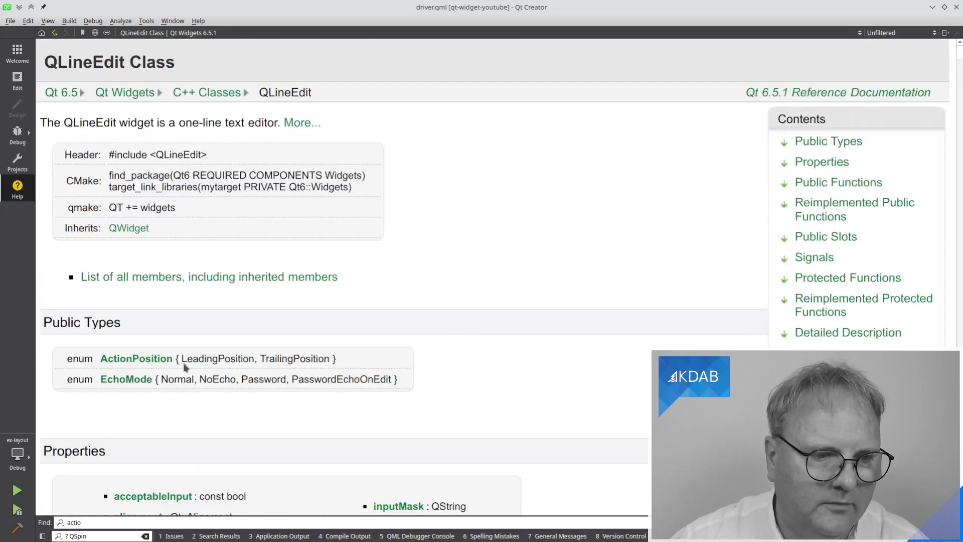